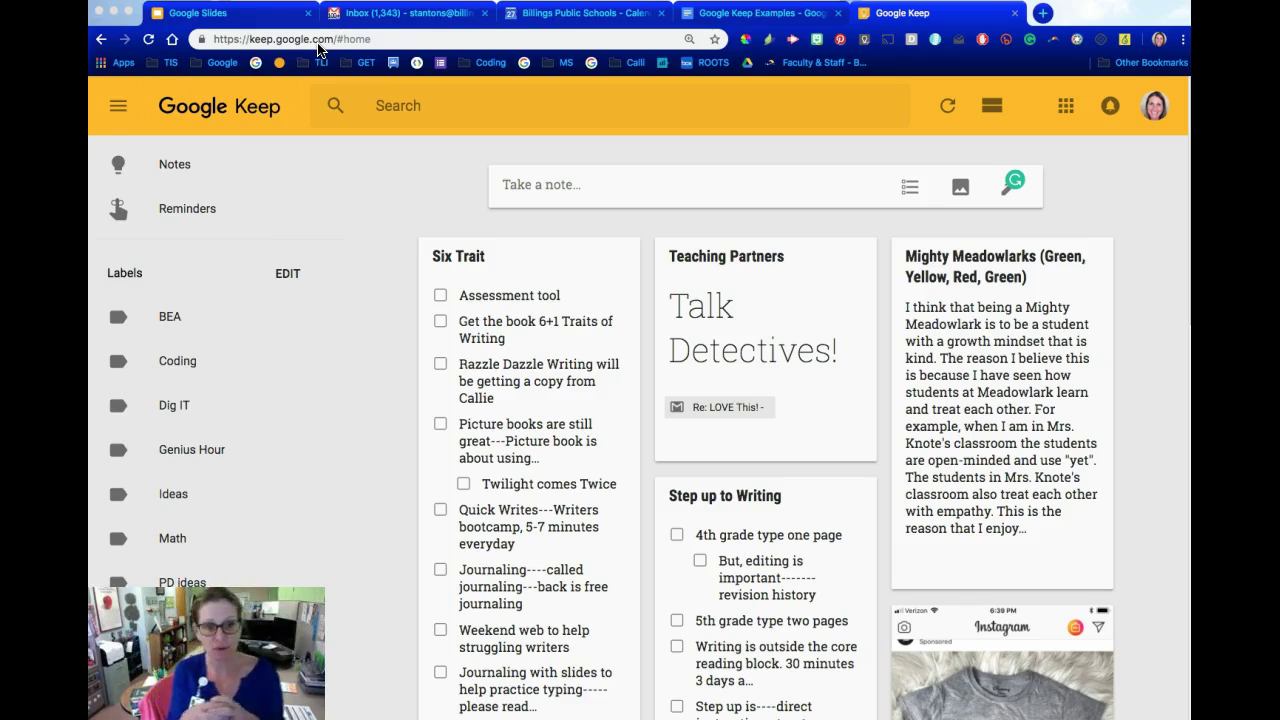
Step: Open the Google apps launcher from the Keep header
click(1066, 107)
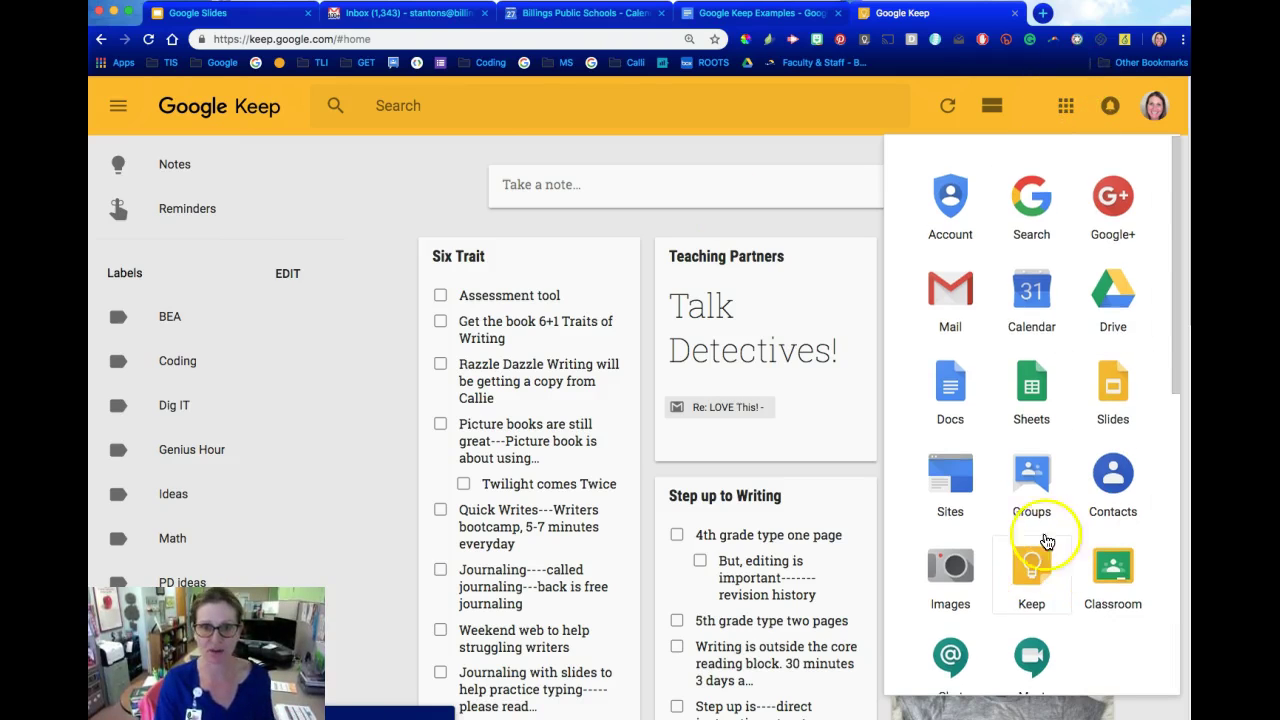
Step: Dismiss the apps launcher and save an empty note titled 'Not'
click(406, 167)
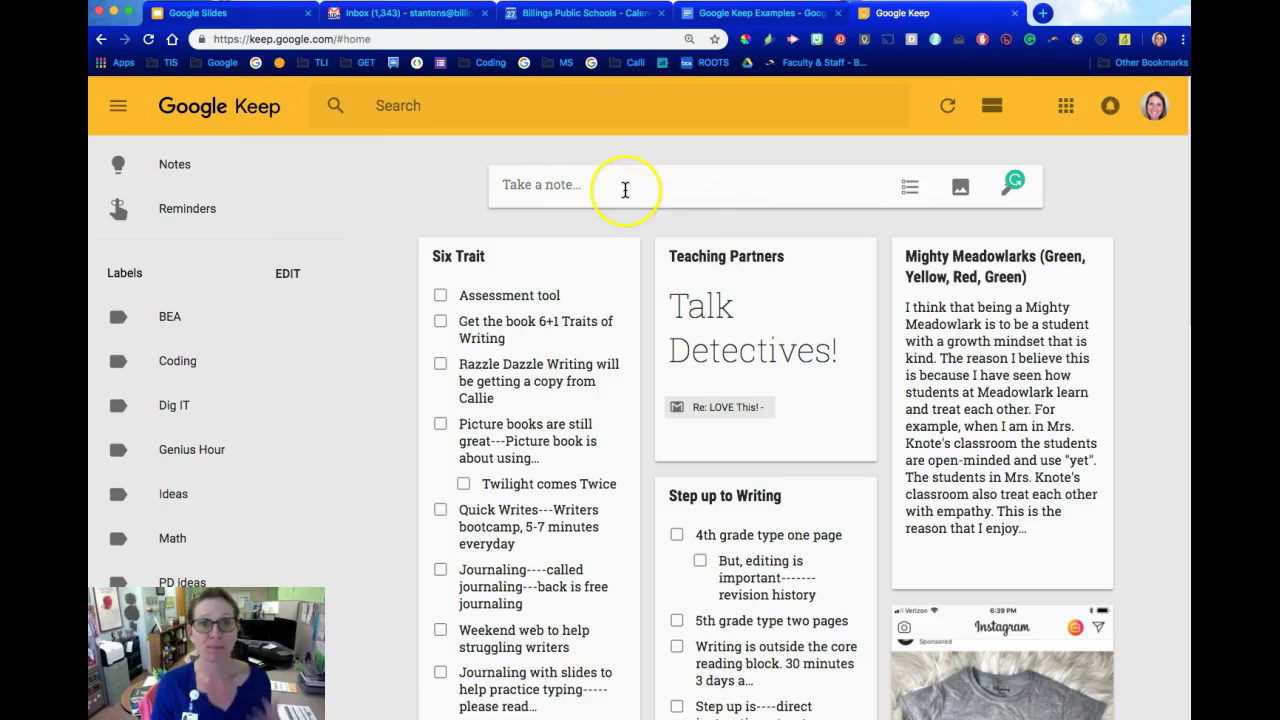
click(625, 189)
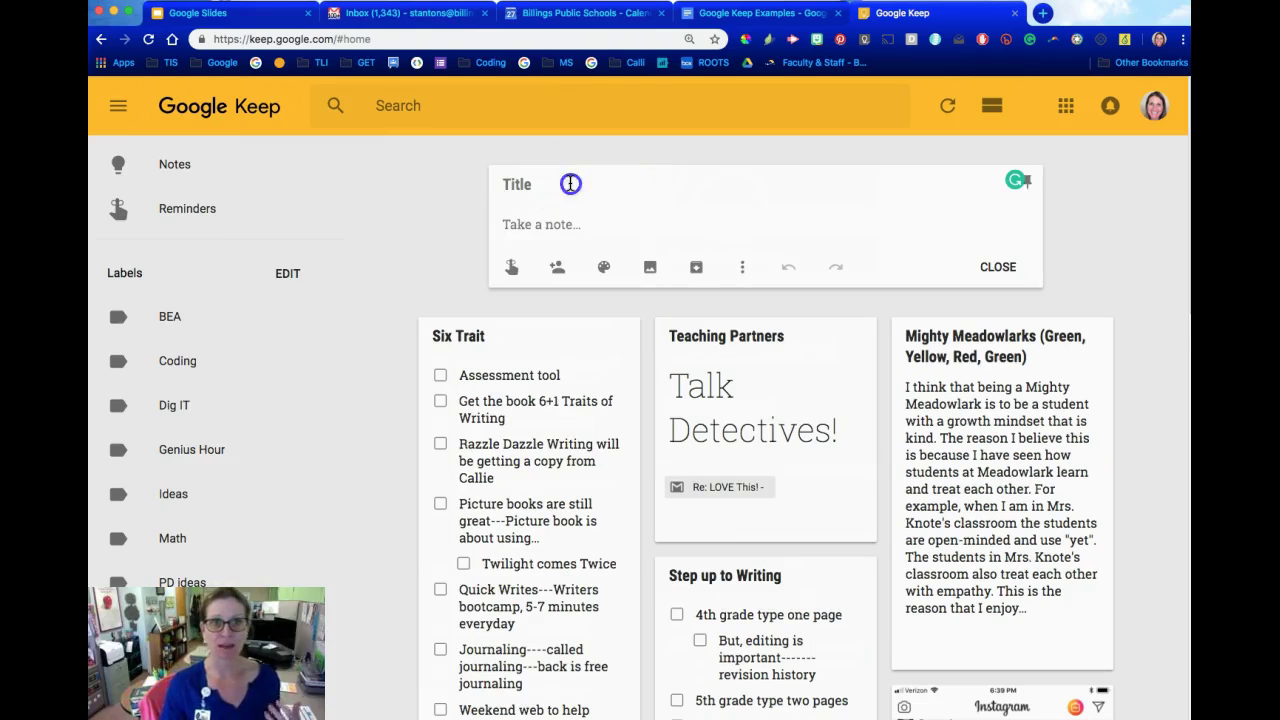
text(Note)
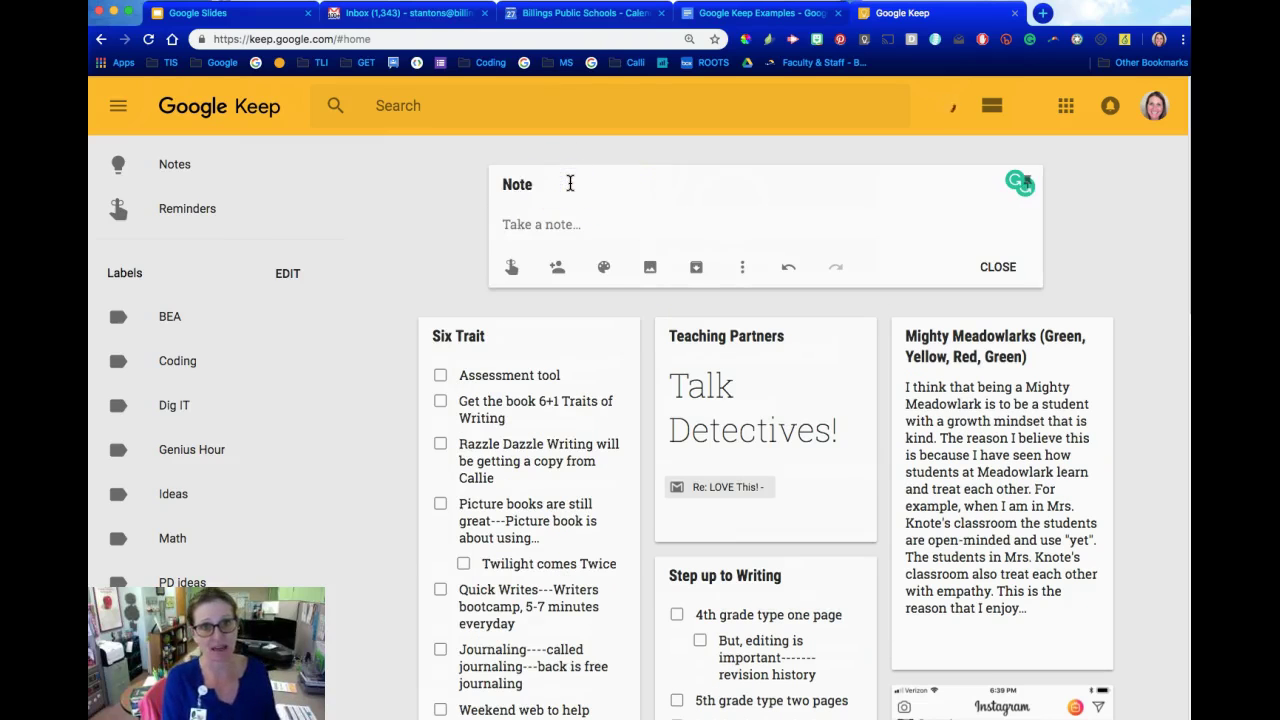
key(BackSpace)
click(998, 267)
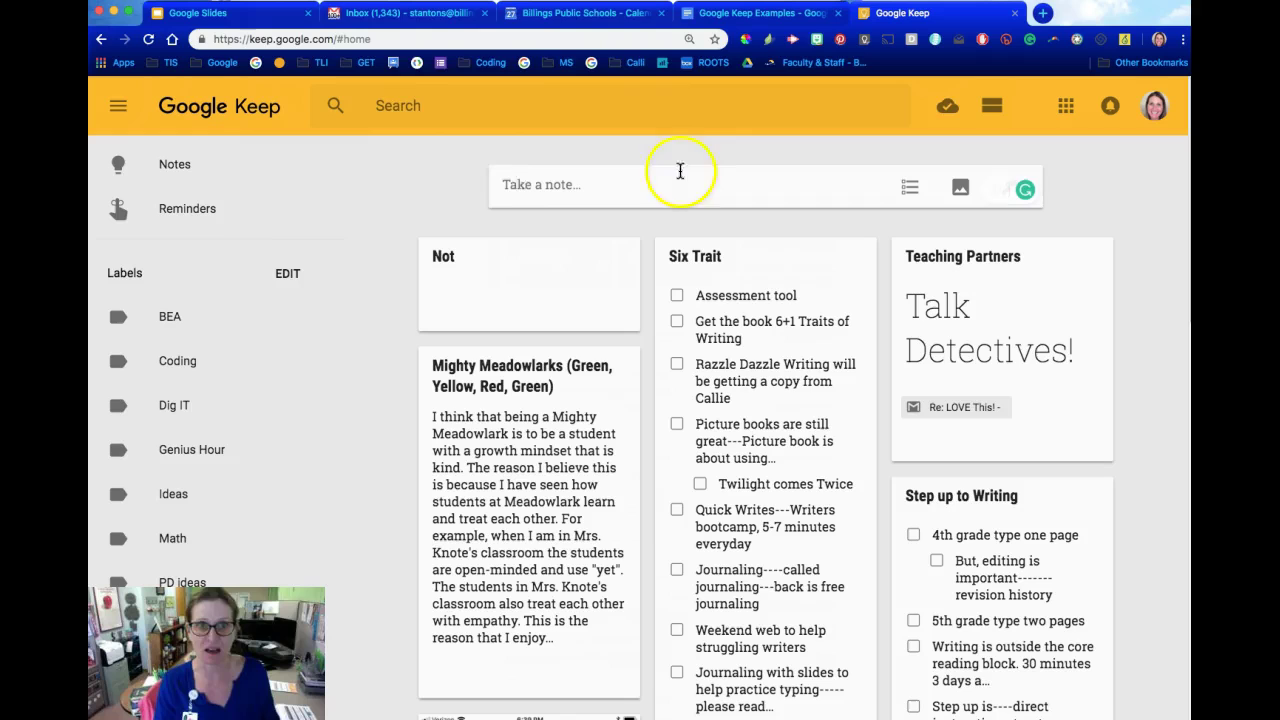
Step: Draft a new note titled 'Click on it' with the body 'Post it note'
click(550, 186)
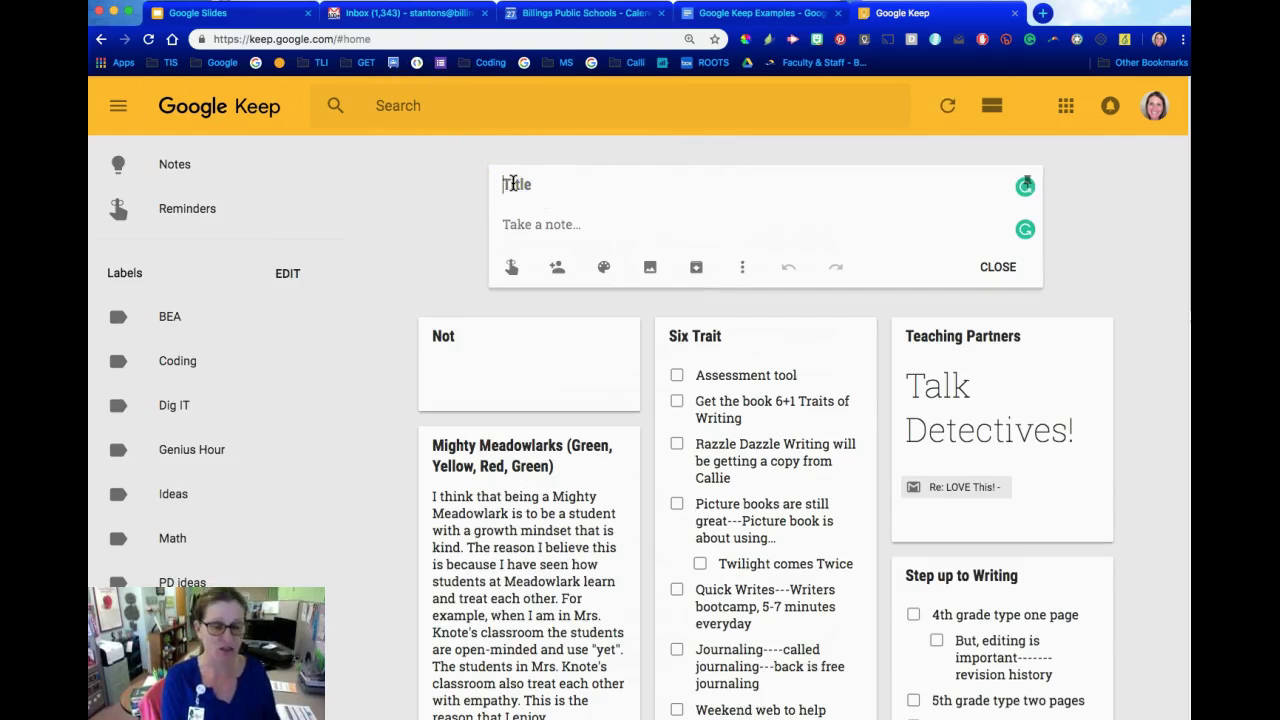
text(Click on it)
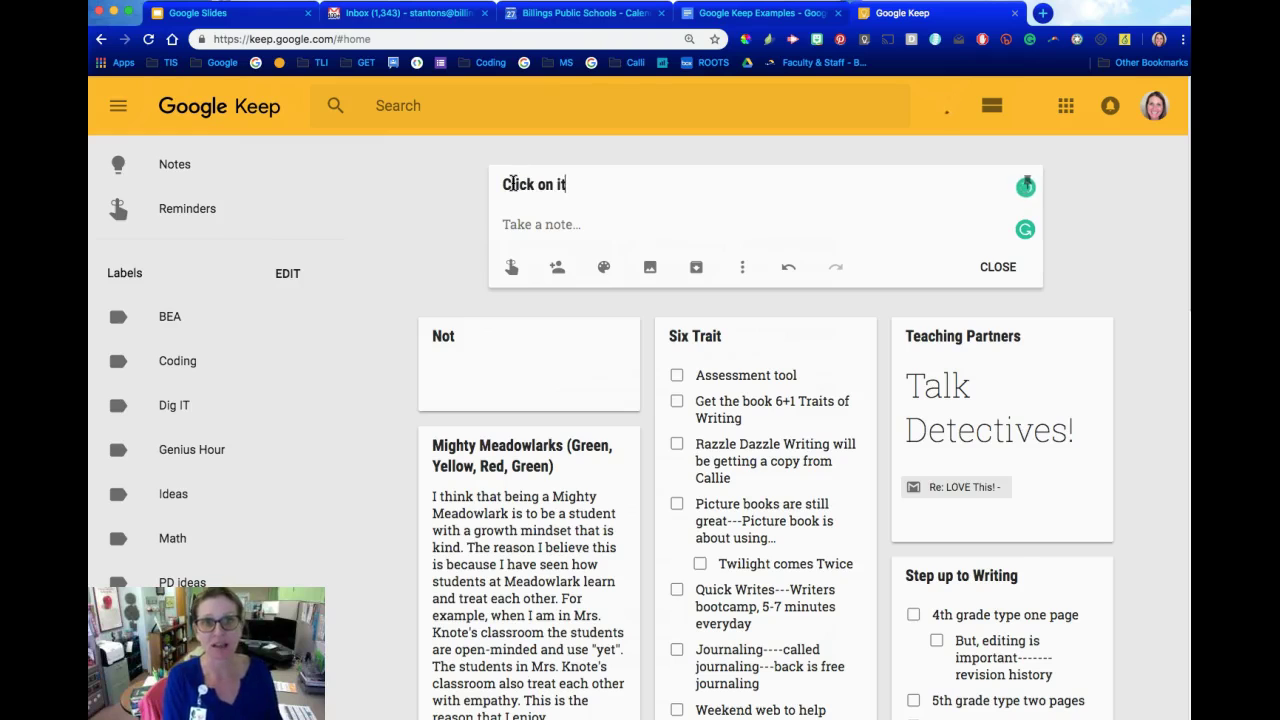
click(518, 199)
click(529, 226)
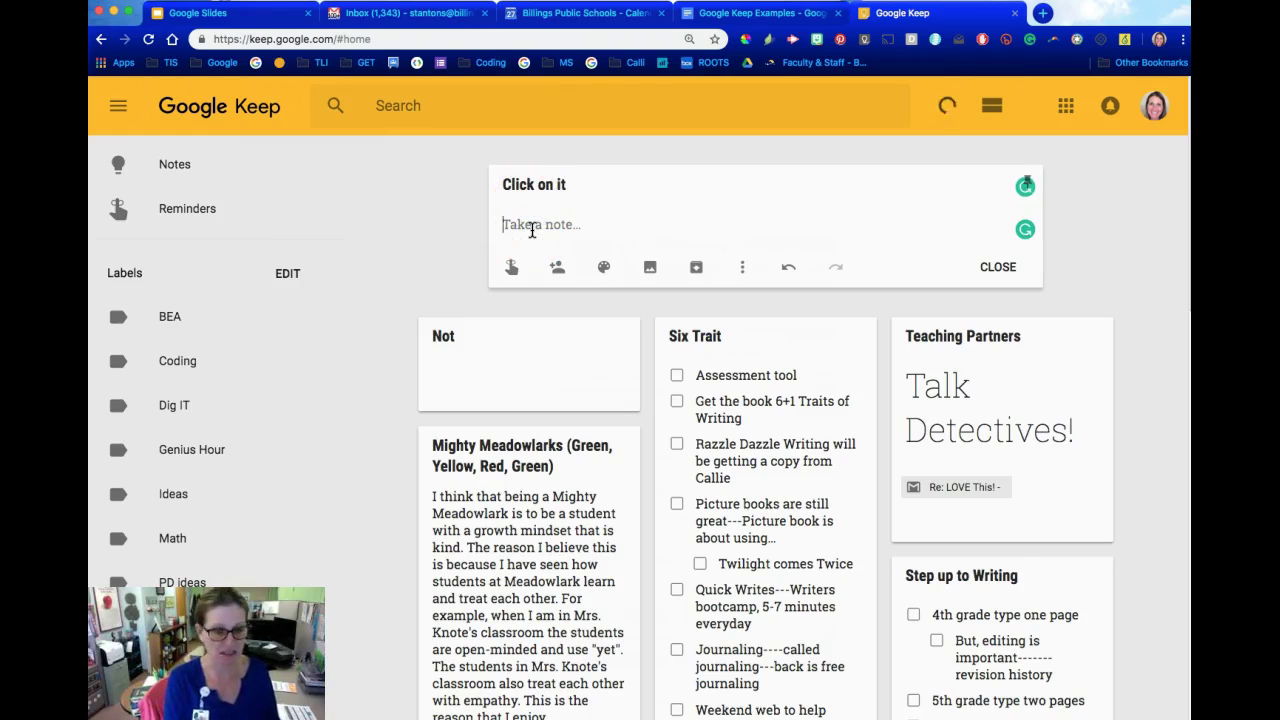
text(Pos)
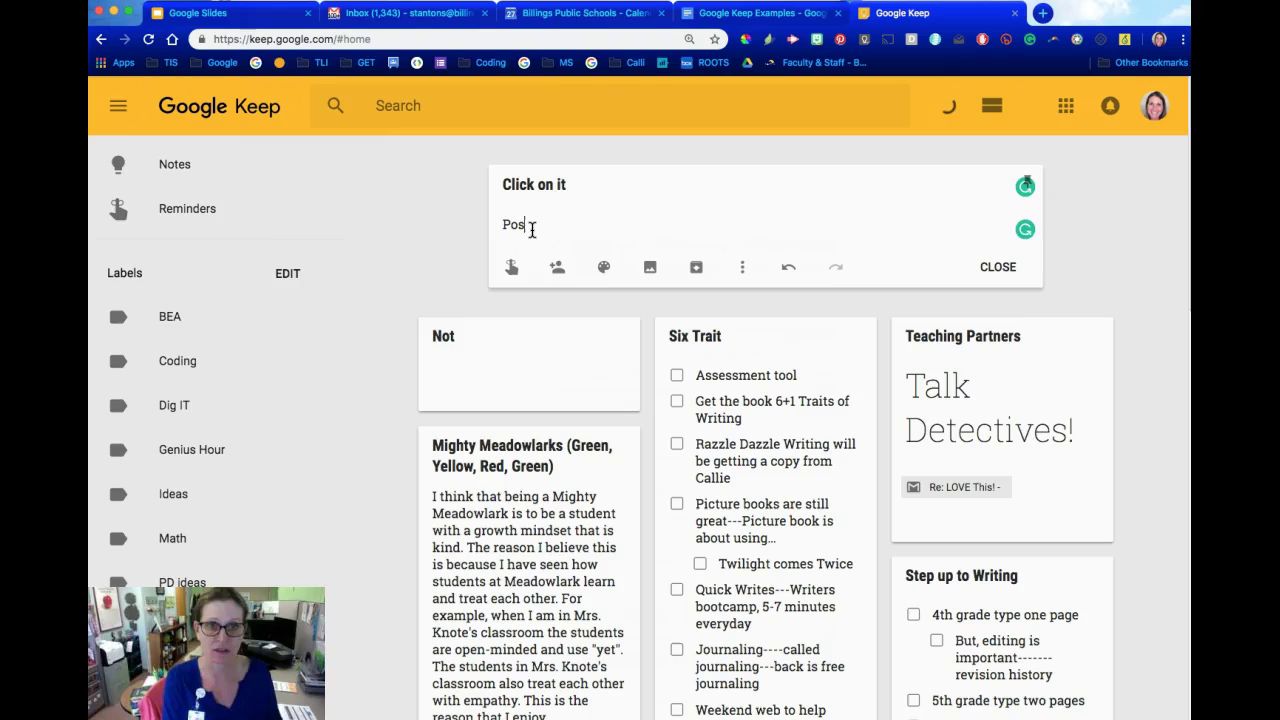
text(t it note)
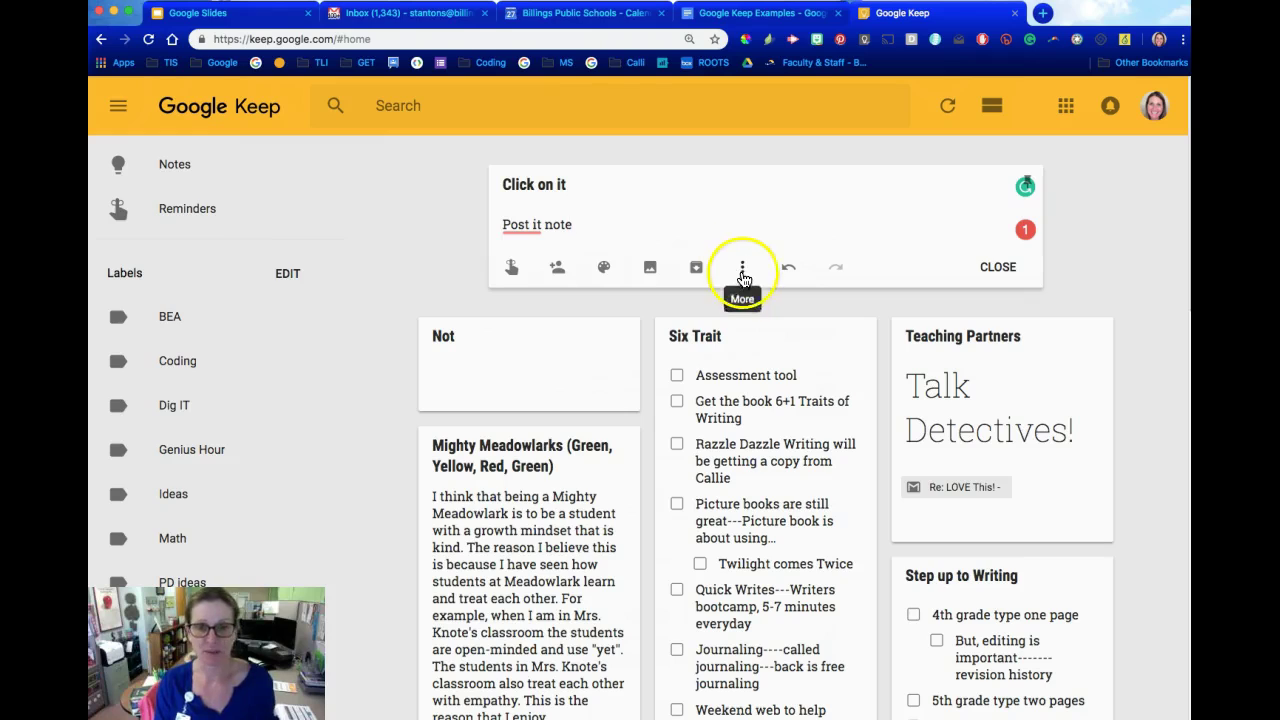
Step: Show checkboxes on the note and add list items Thing 1, Thing 2 and Thing 3
click(744, 273)
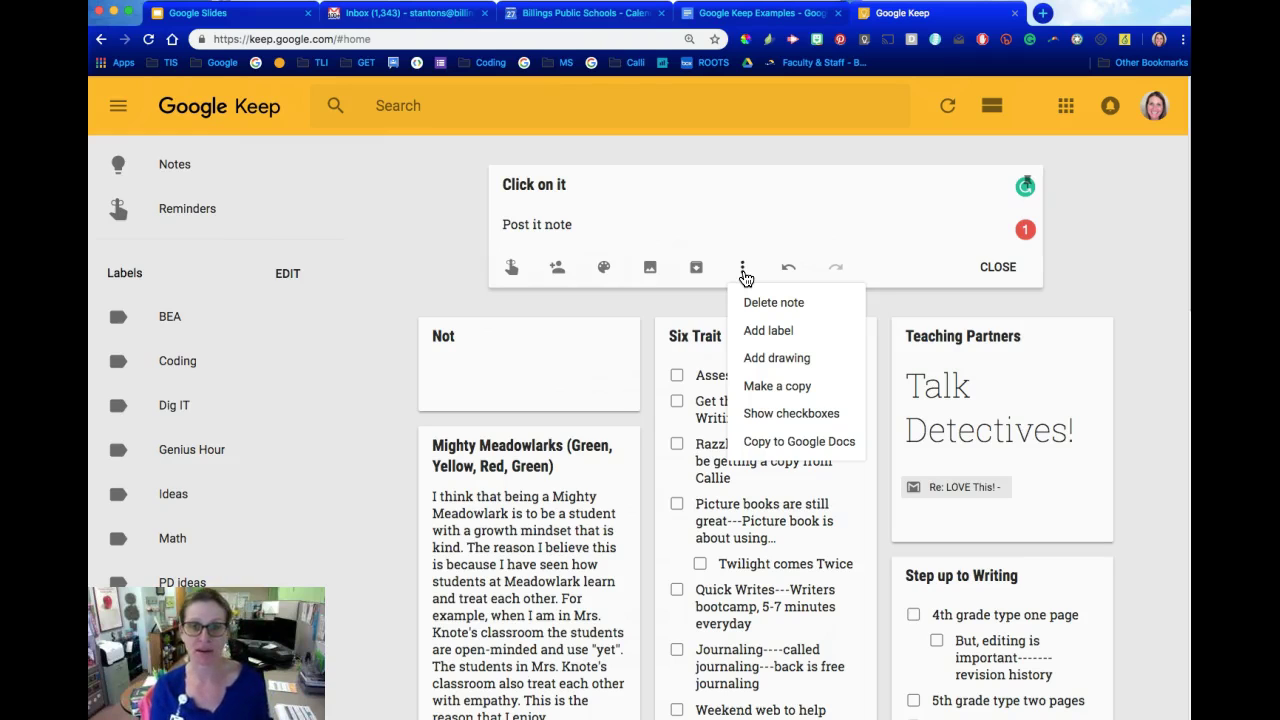
click(818, 413)
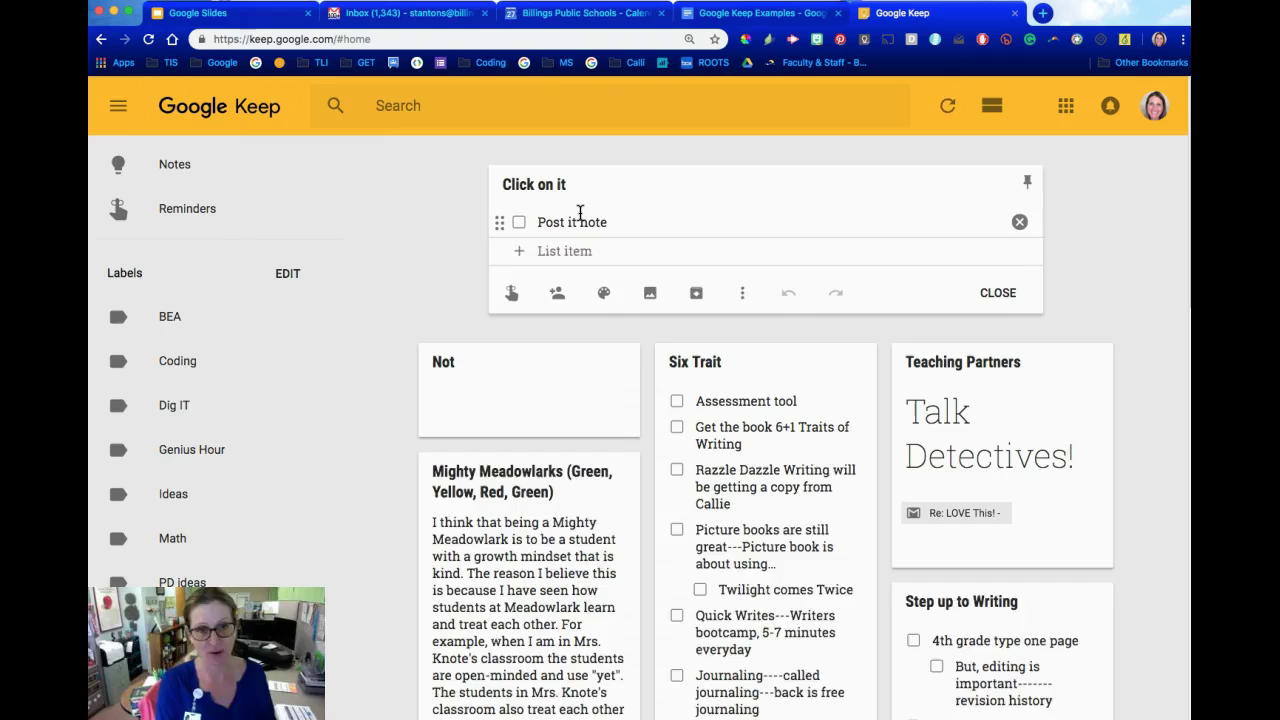
text(Thing 1)
key(Return)
text(Thing)
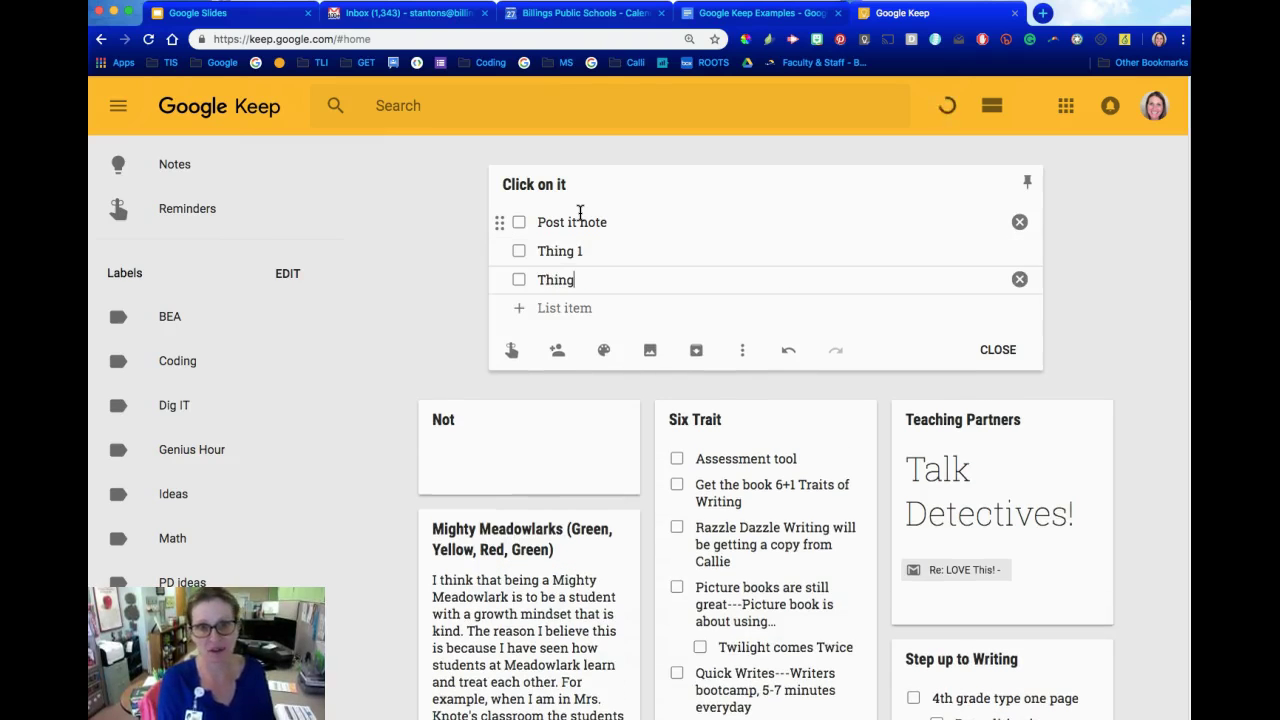
text( 2 Th)
key(BackSpace)
key(BackSpace)
key(BackSpace)
key(Return)
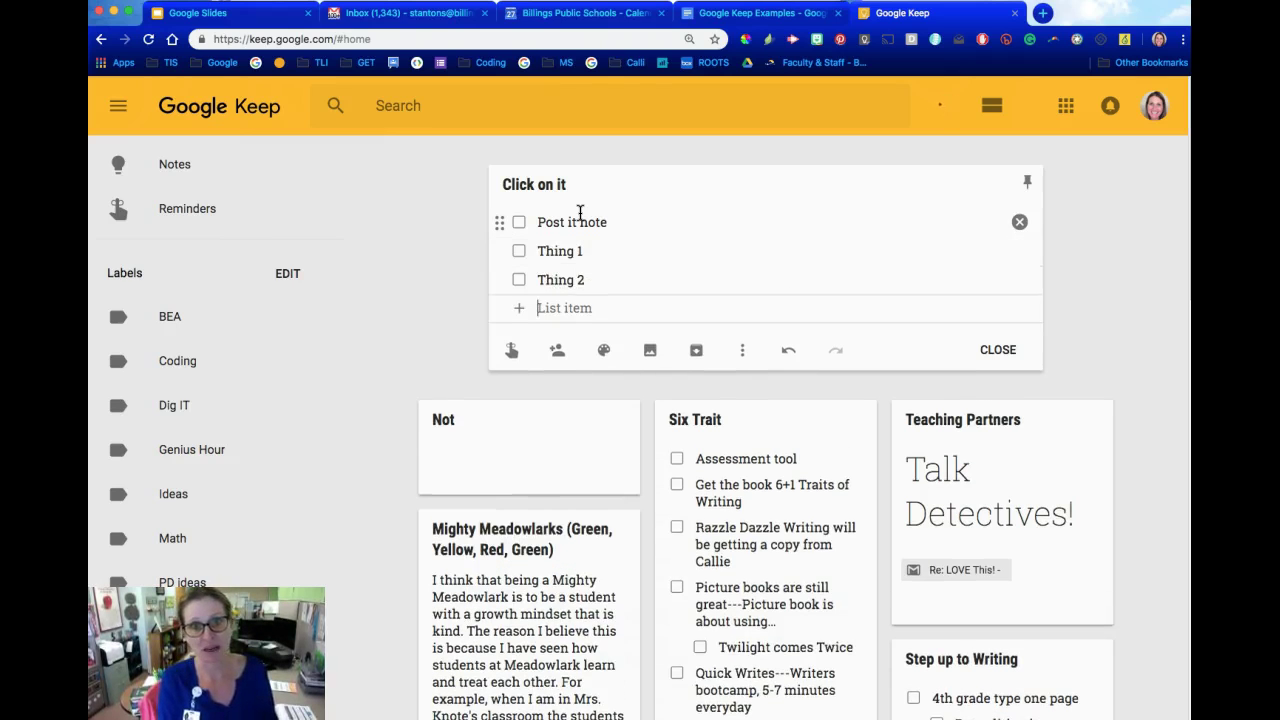
text(Thing 3)
key(Return)
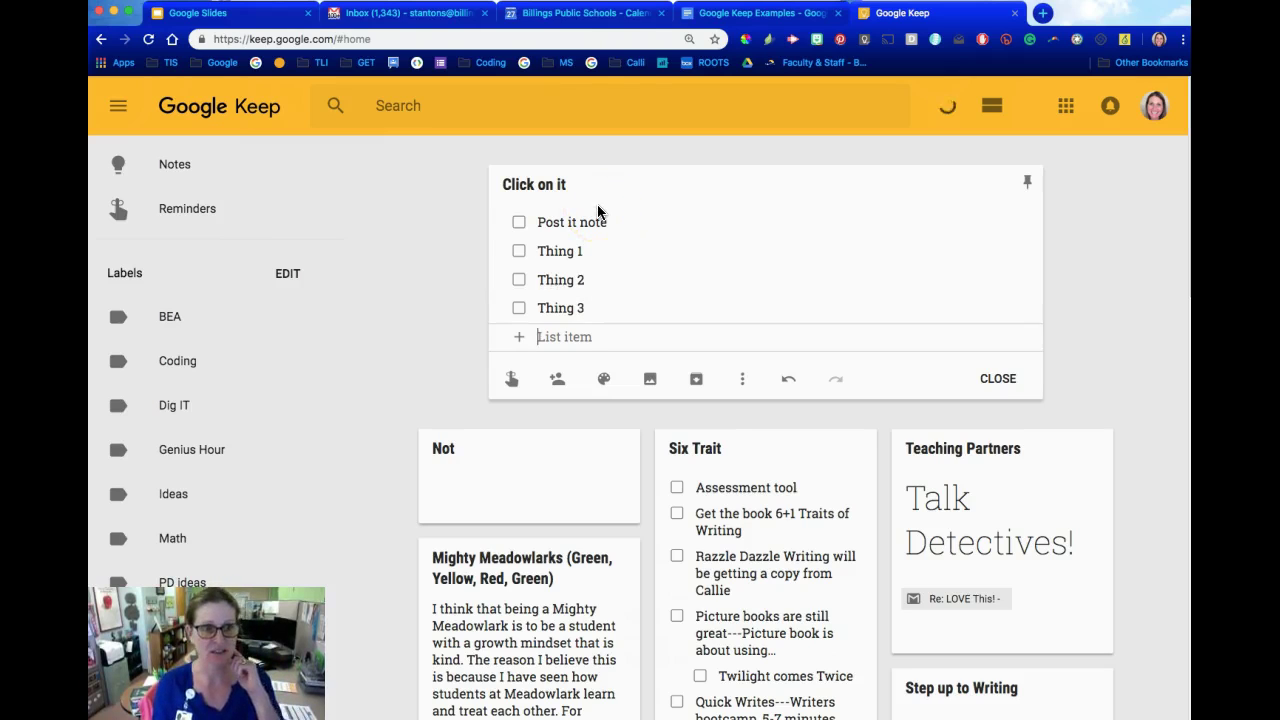
click(519, 251)
click(680, 368)
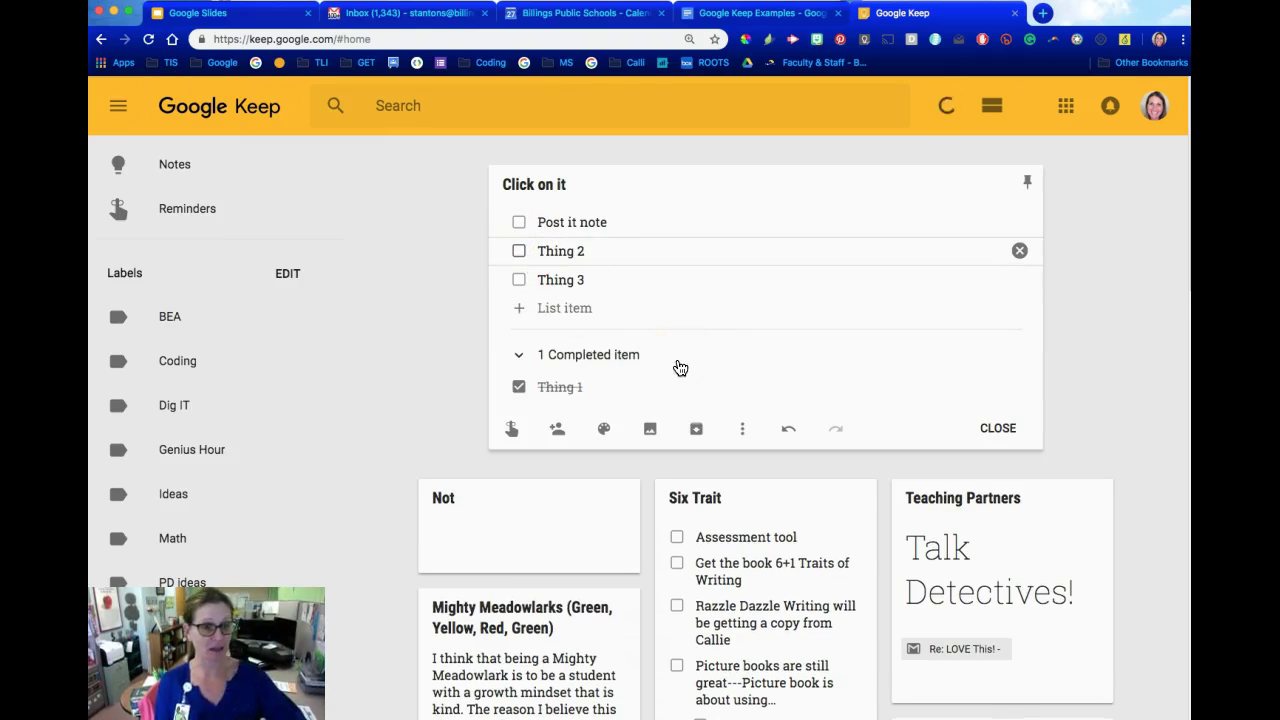
click(673, 357)
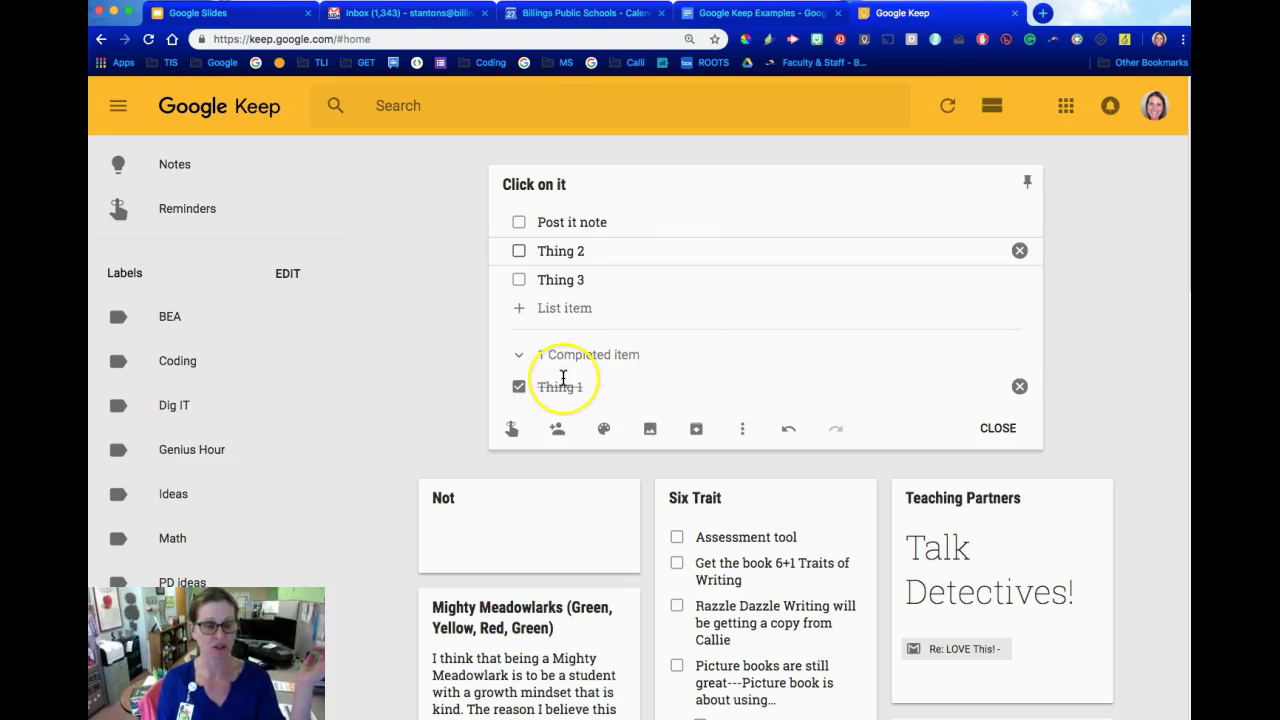
click(602, 366)
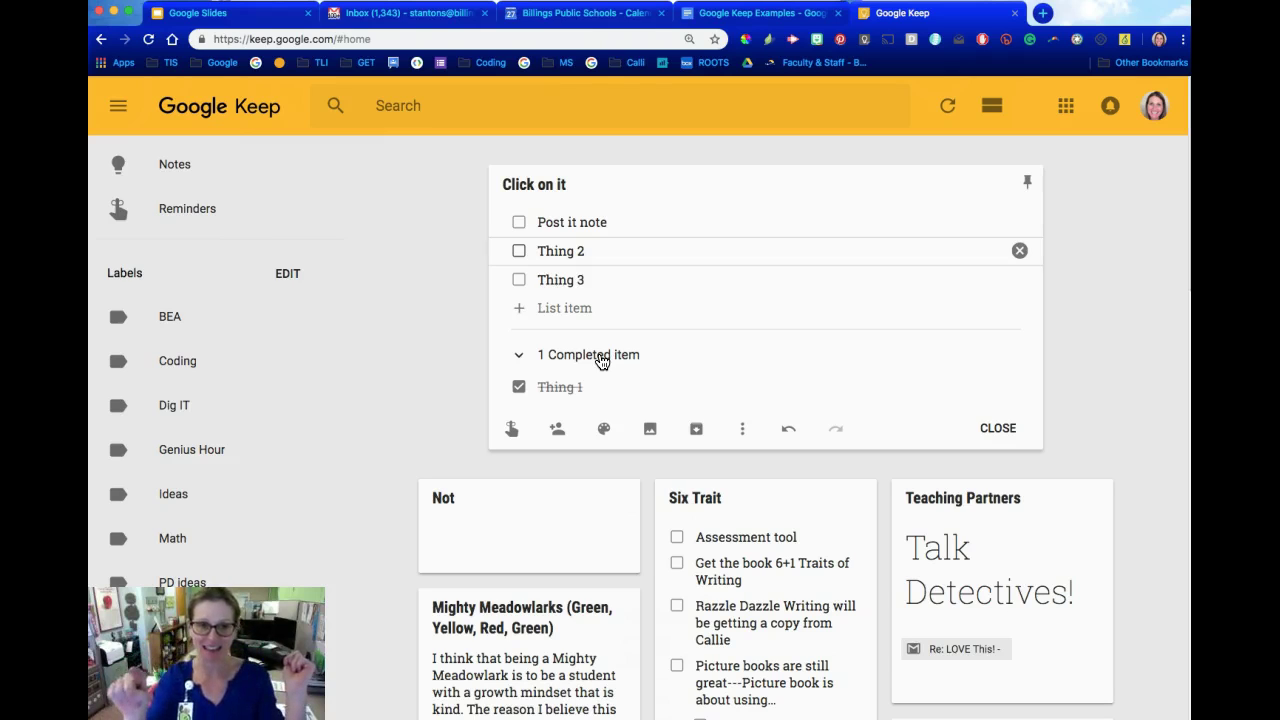
click(518, 388)
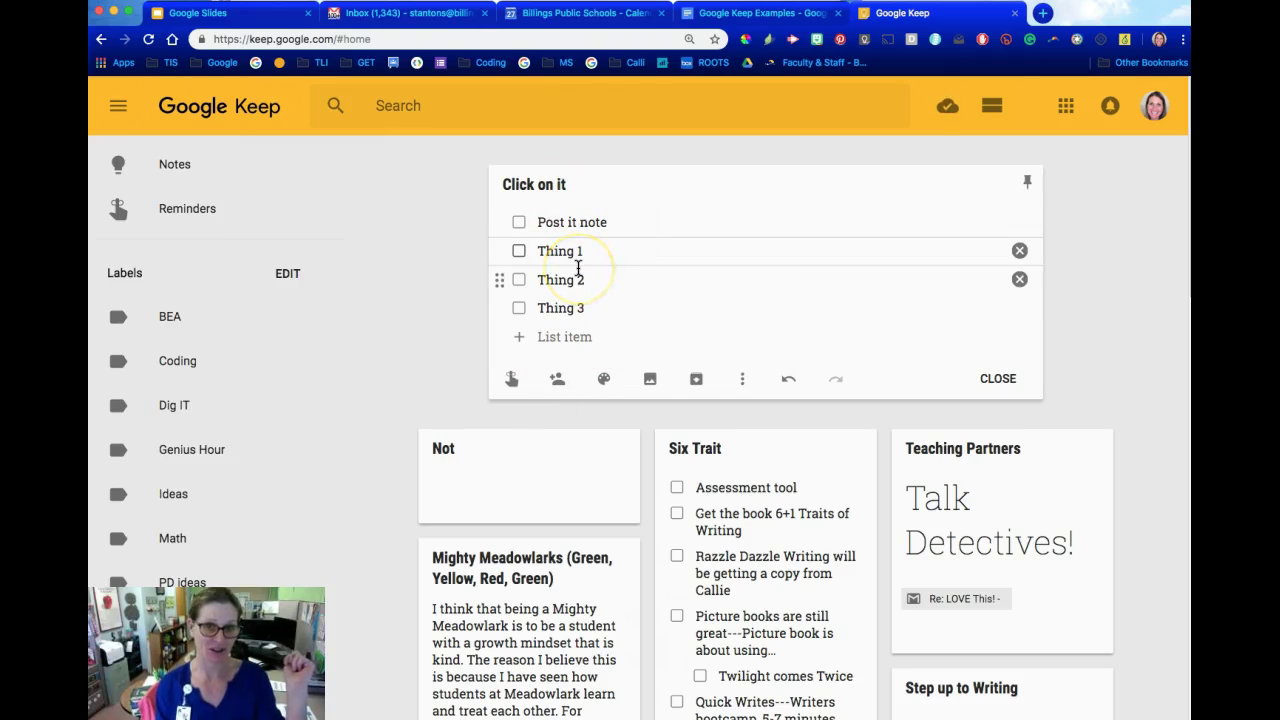
click(560, 381)
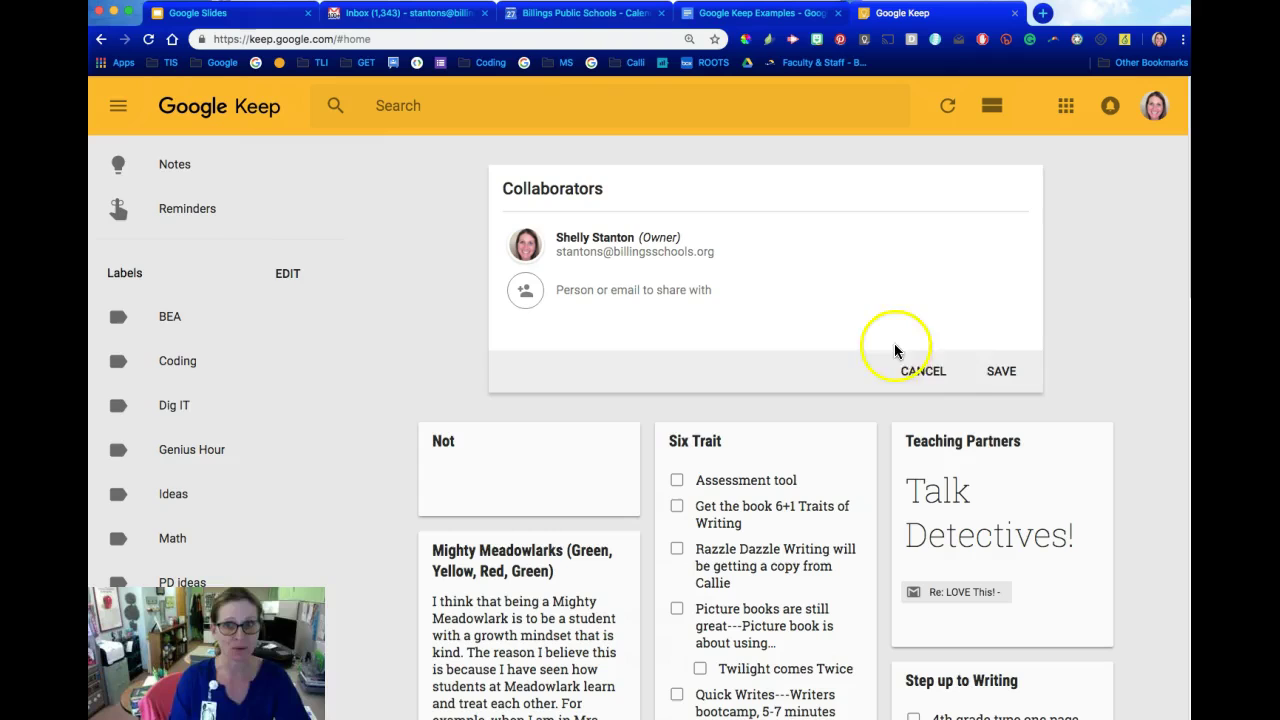
click(928, 371)
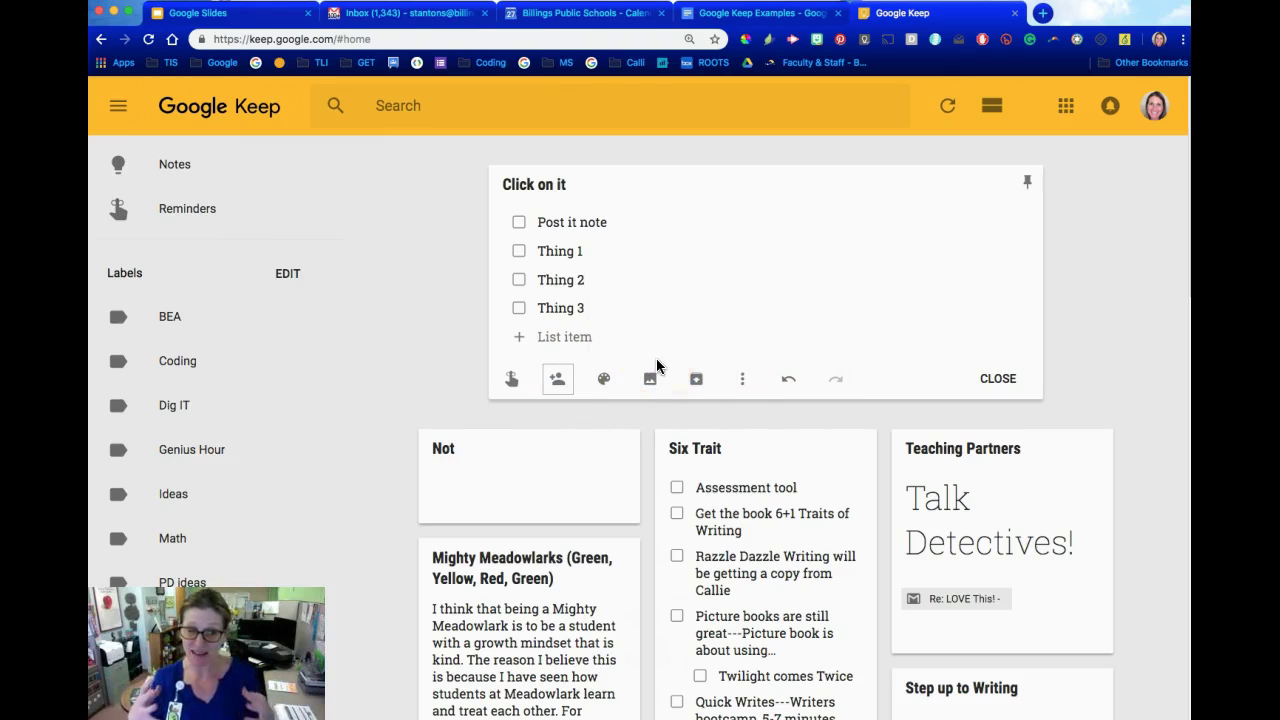
Step: View the reminder choices without setting one, then save and close the checklist note
click(510, 380)
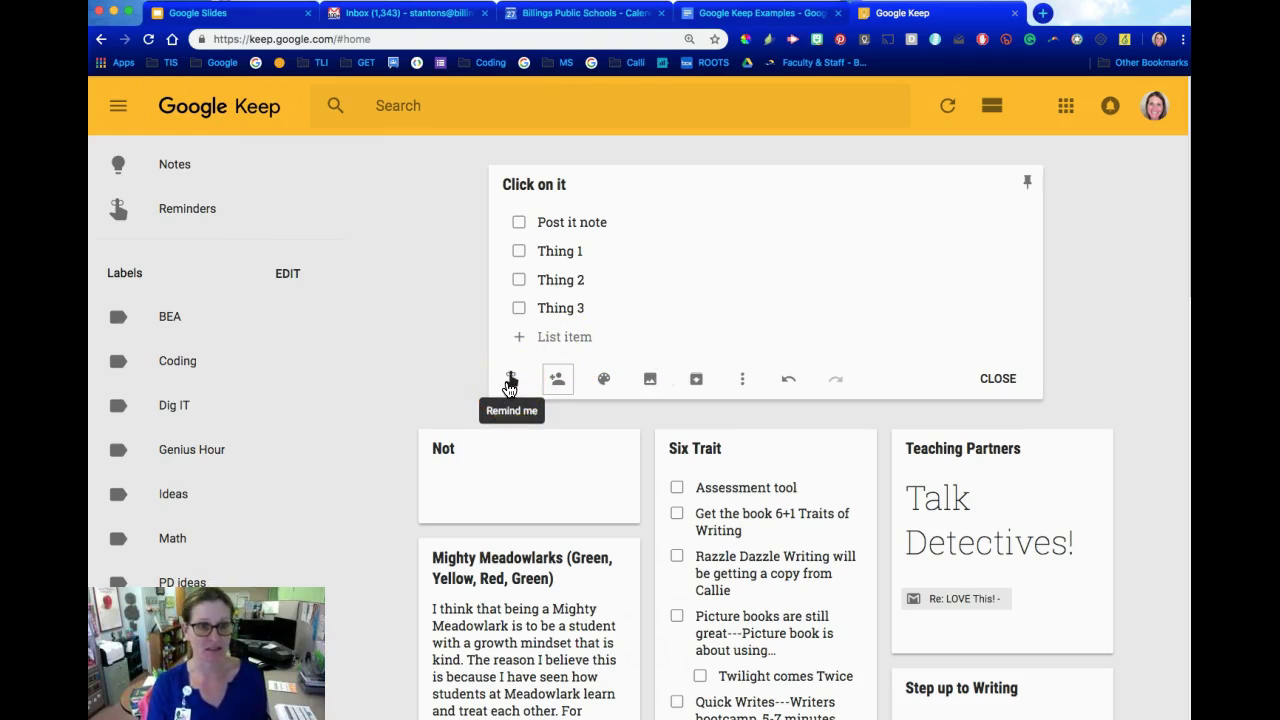
click(510, 380)
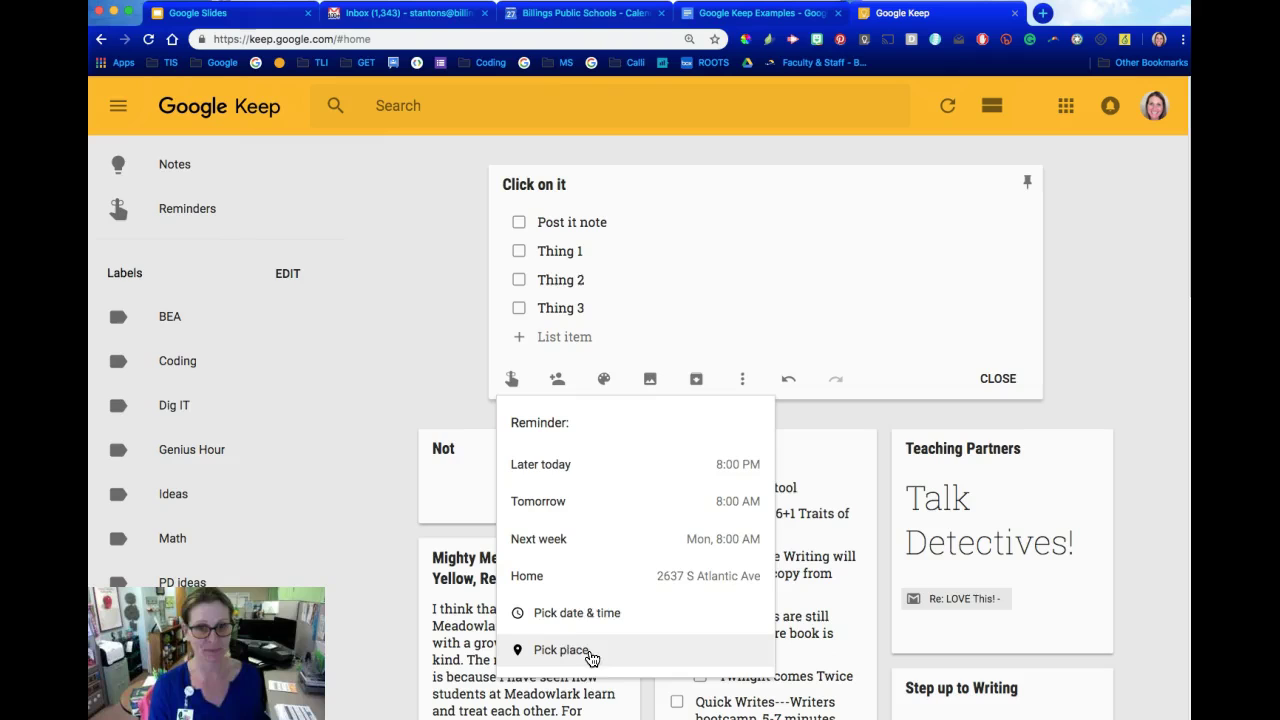
click(805, 237)
click(1005, 376)
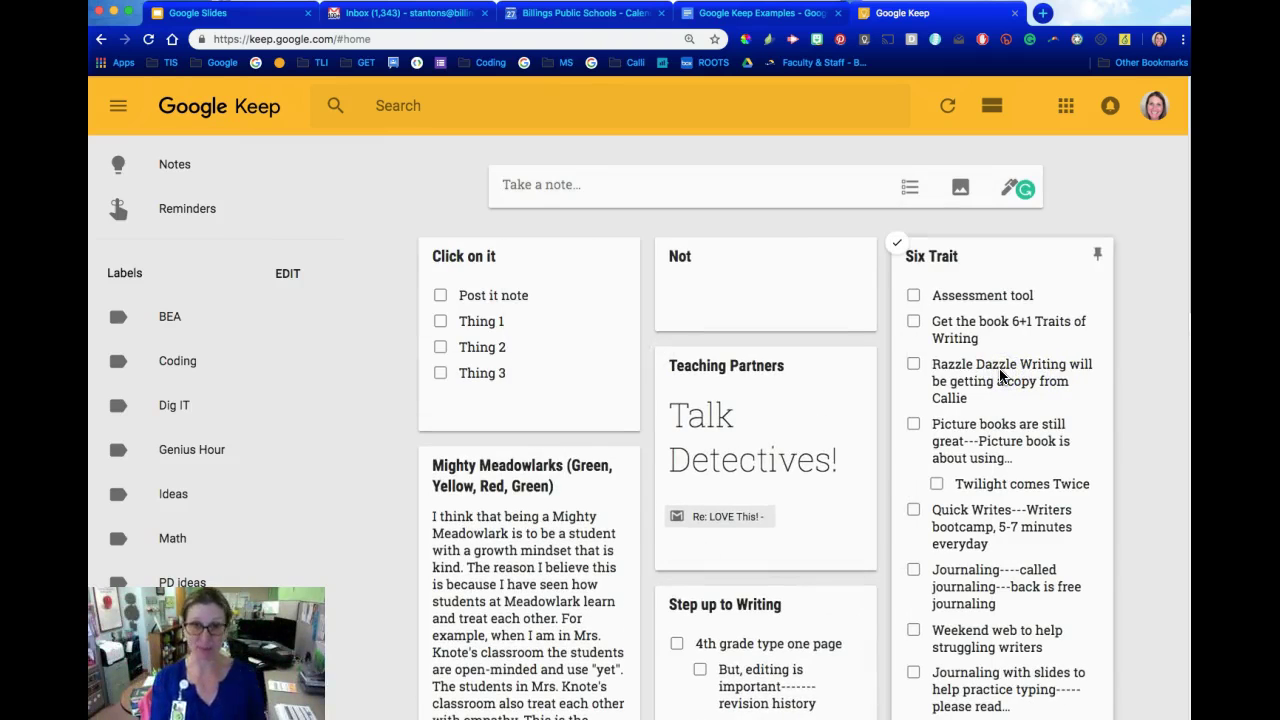
click(961, 190)
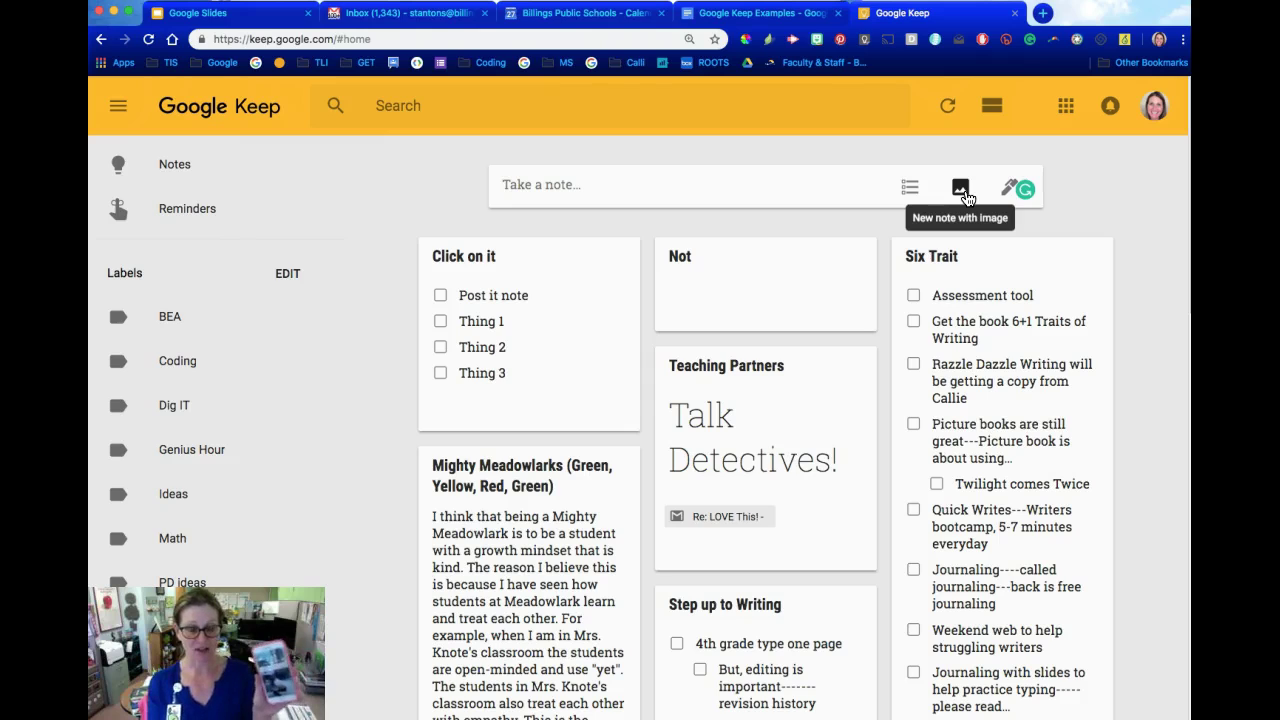
click(998, 199)
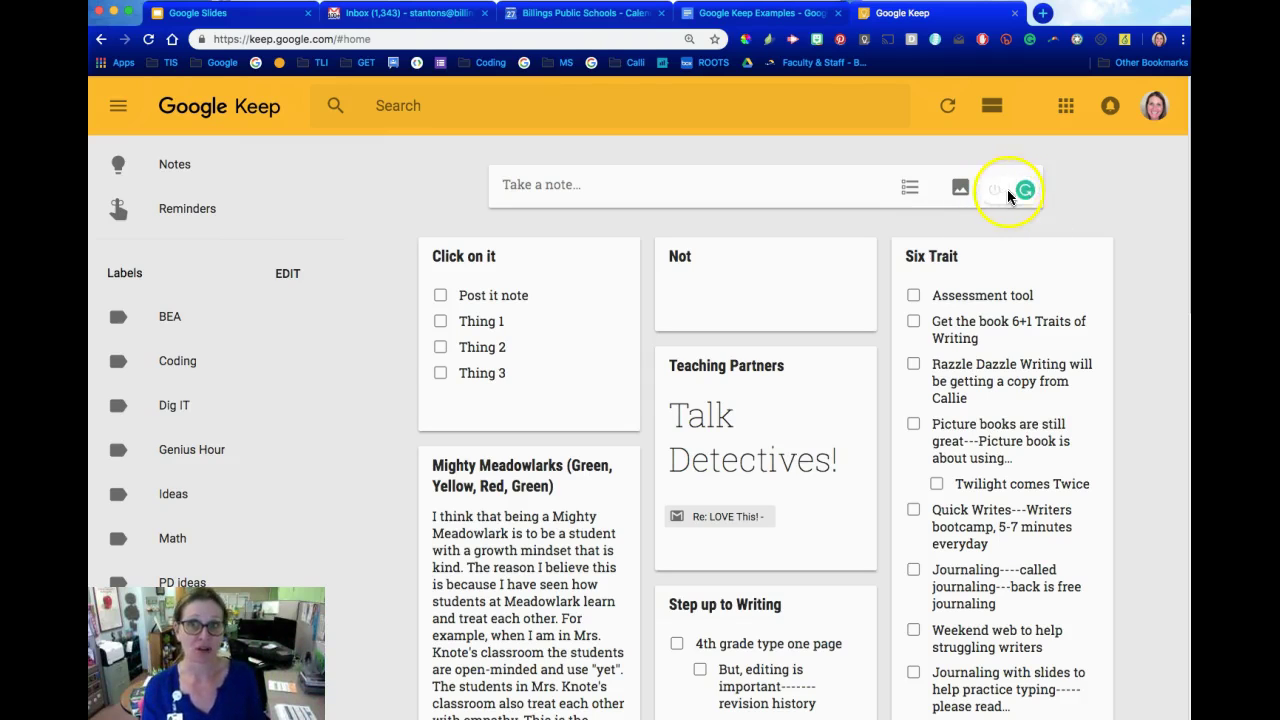